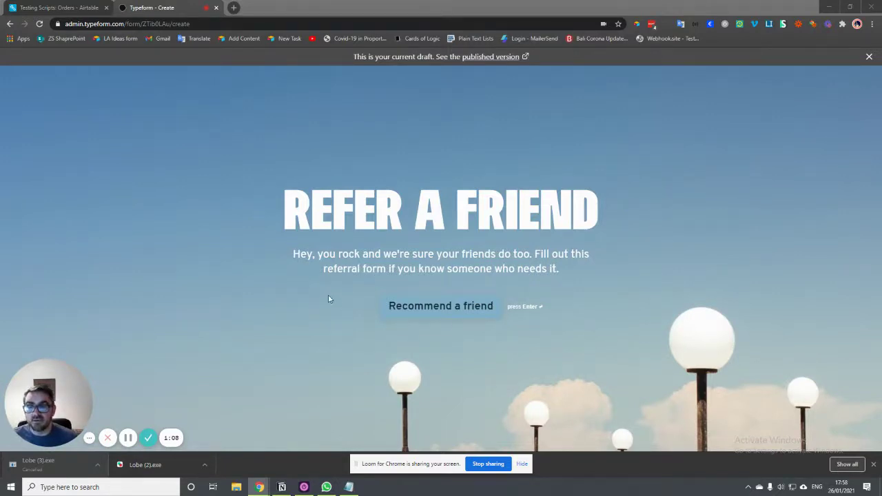
- Submit a test response with a friend's name and a saved email, then return to the editor
left_click(435, 310)
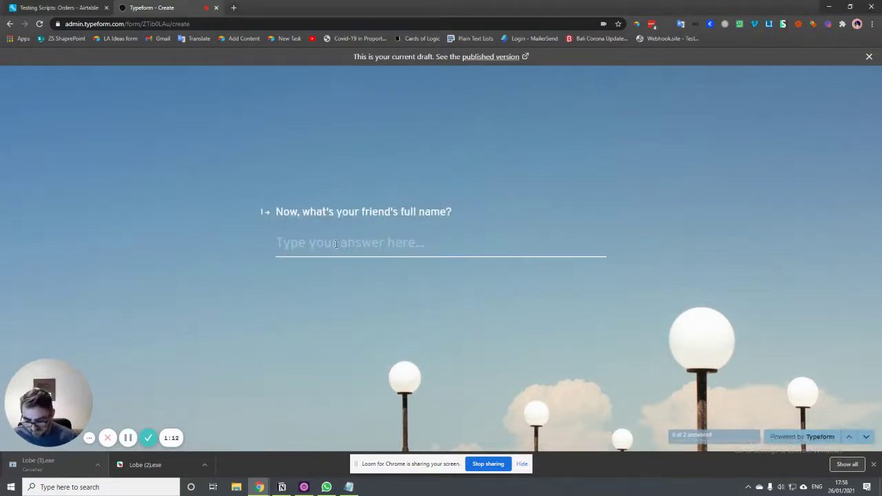
type("Jason")
key("Return")
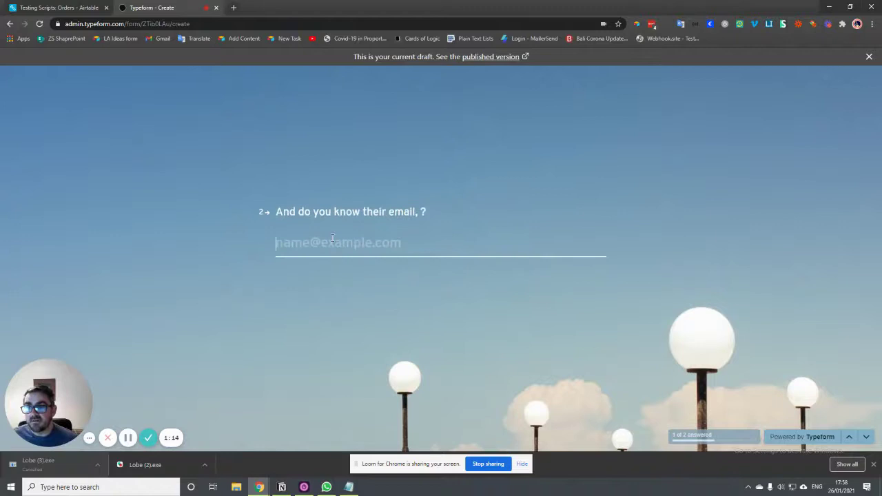
left_click(333, 239)
left_click(323, 285)
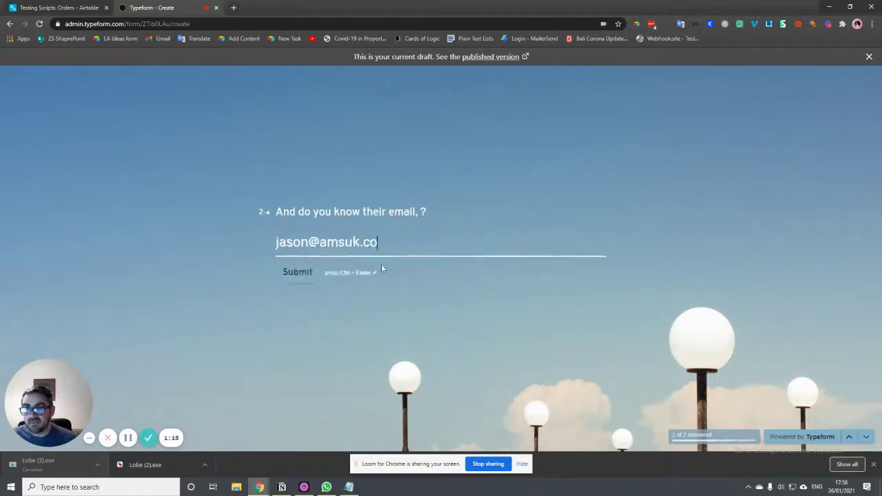
left_click(306, 279)
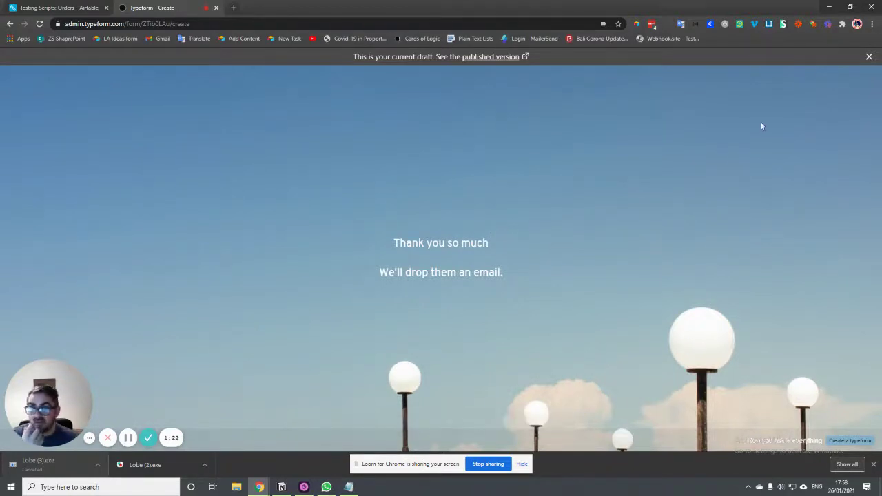
left_click(869, 56)
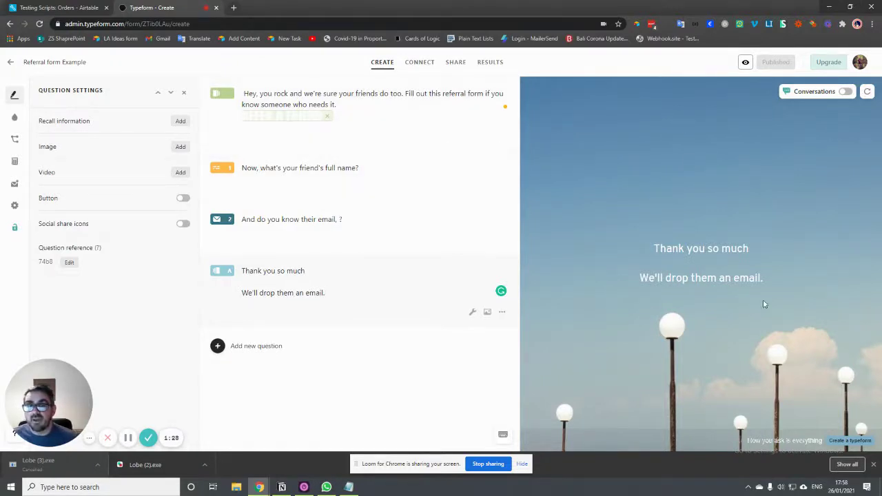
- Open the question-type list above the welcome statement and scroll it to Hidden Fields
left_click(469, 94)
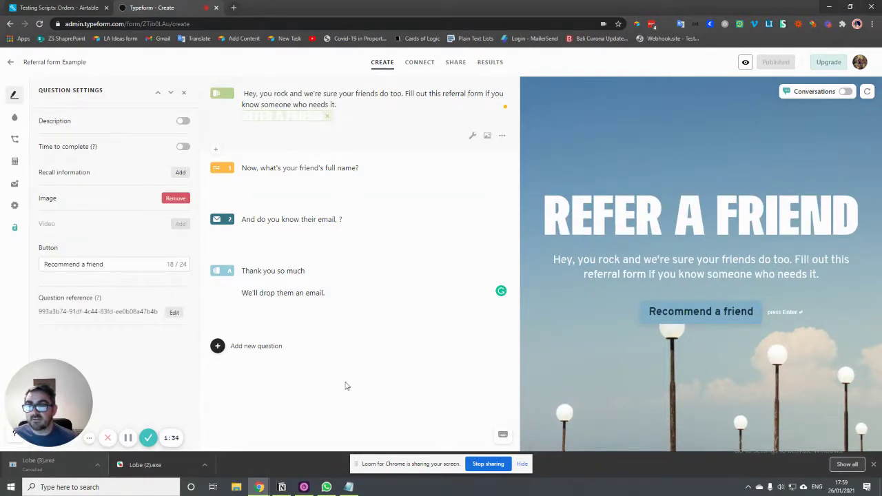
left_click(216, 151)
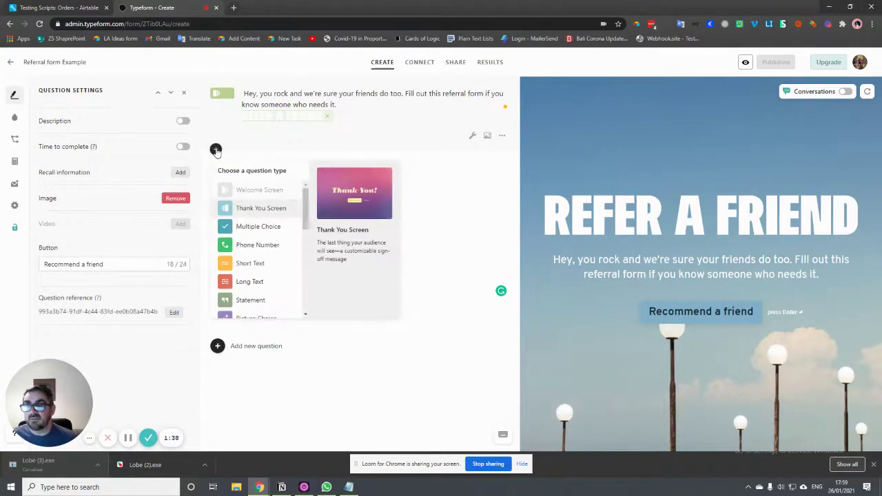
left_click_drag(308, 209, 302, 295)
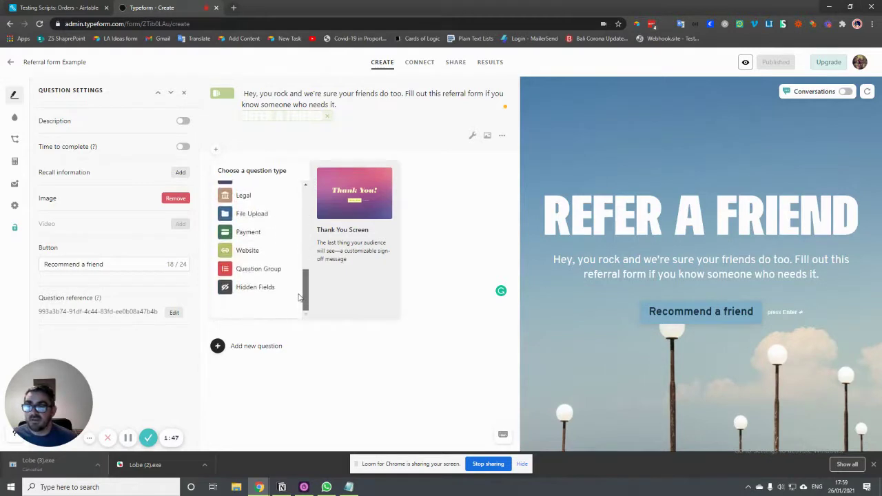
- Add a Hidden Fields block with the fields name and refercode
left_click(244, 293)
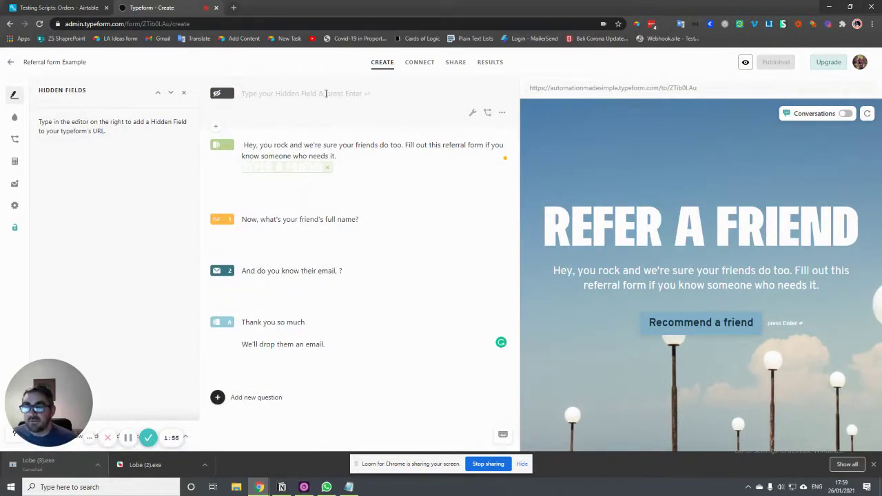
type("names")
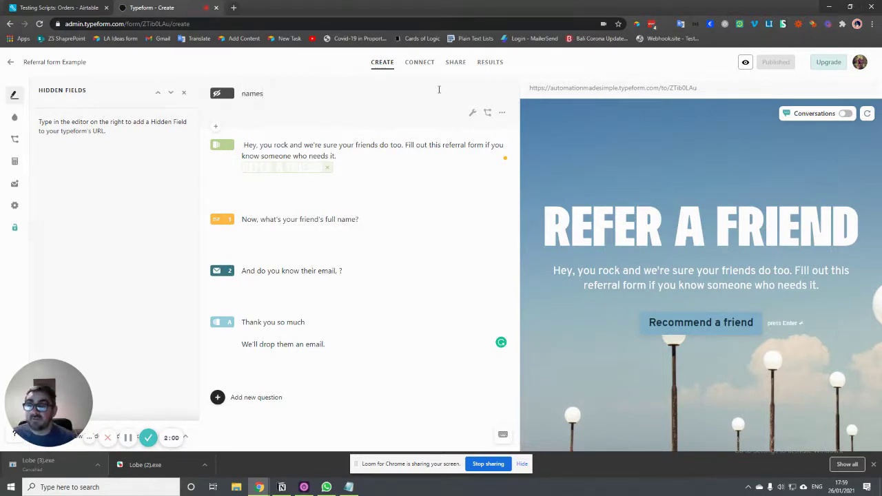
key("BackSpace")
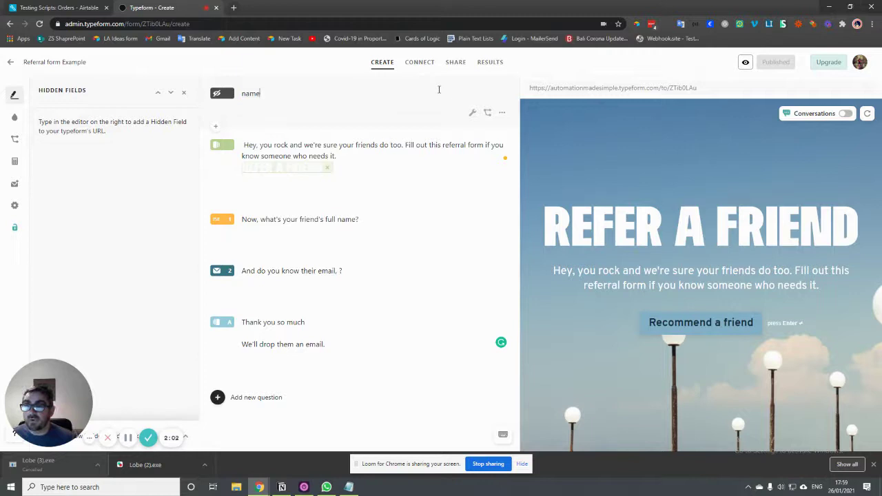
key("Return")
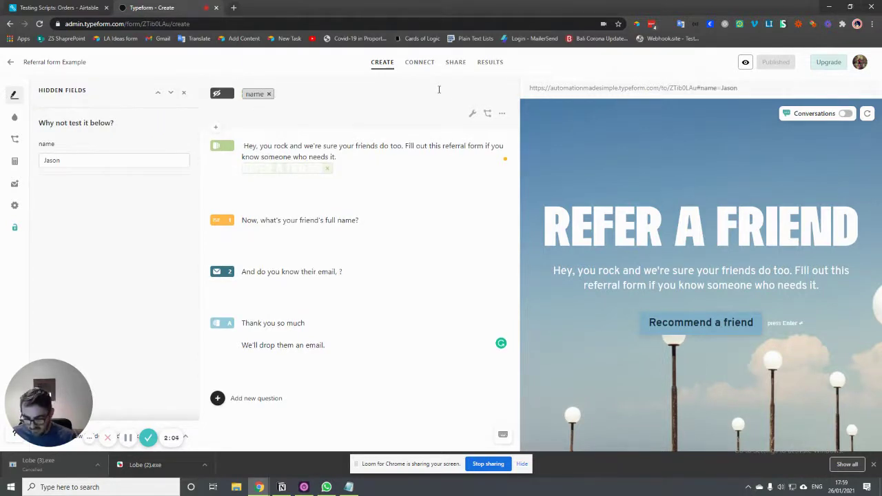
type("refercode")
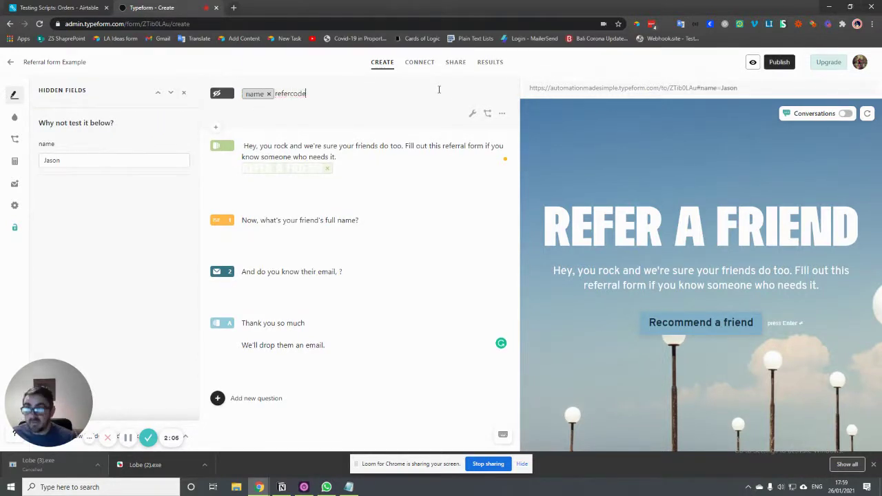
key("Return")
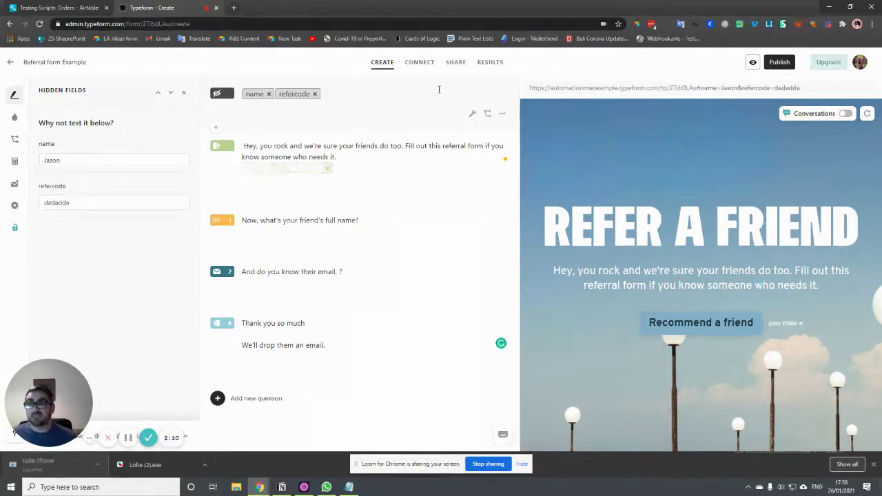
- Replace the test values of name and refercode with new sample values
double_click(83, 160)
left_click(71, 161)
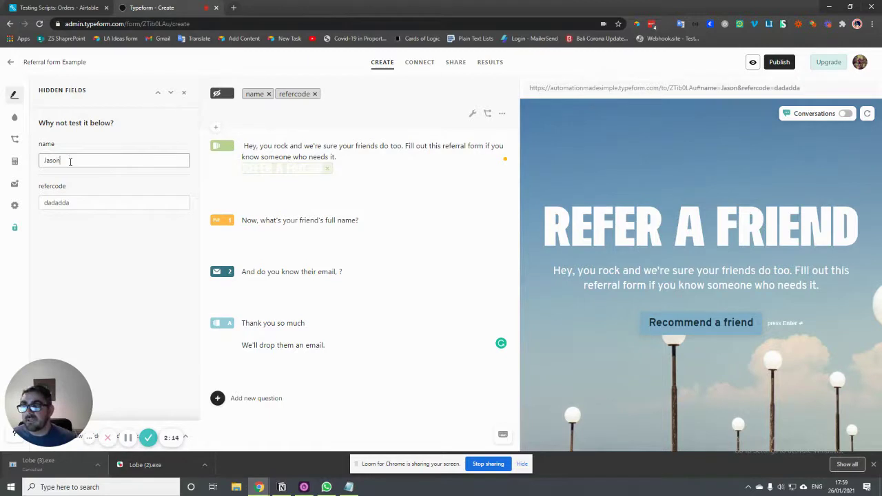
left_click_drag(71, 161, 40, 163)
type("Bill")
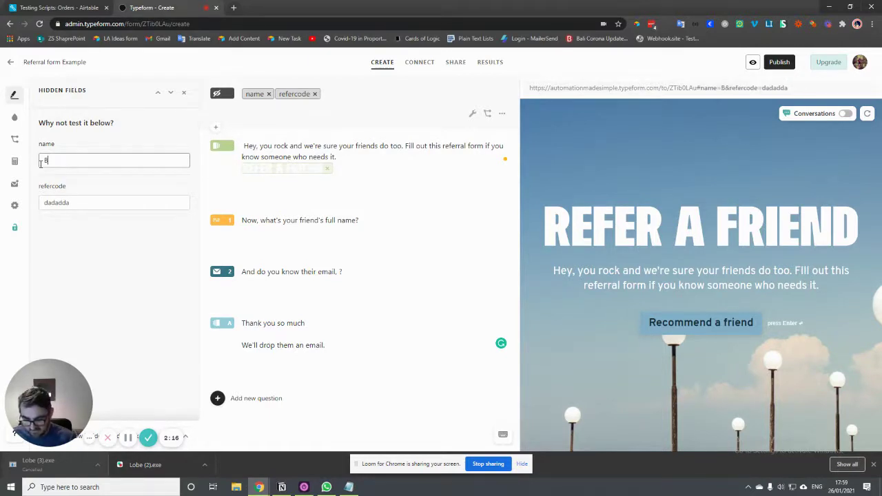
double_click(83, 204)
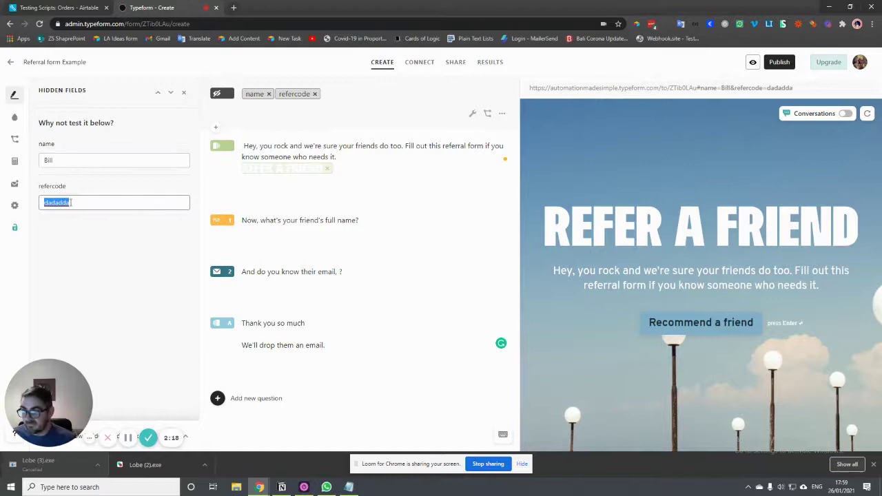
type("ggagdbhdjs")
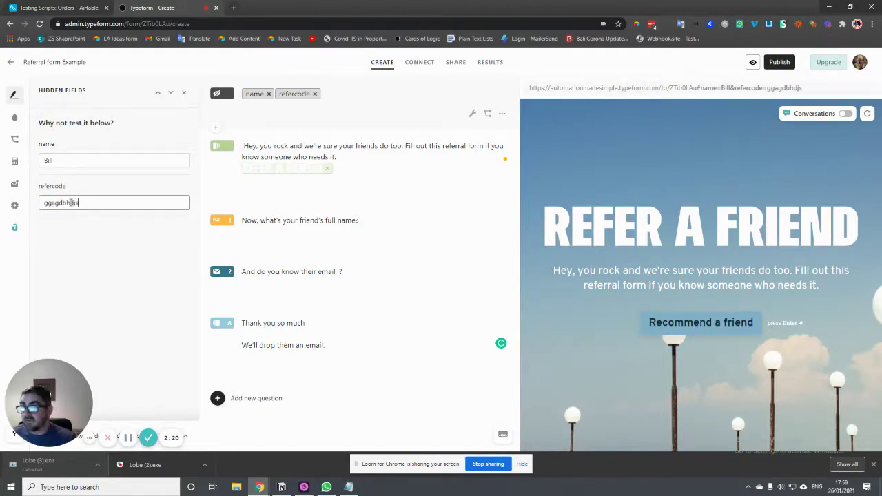
left_click(104, 244)
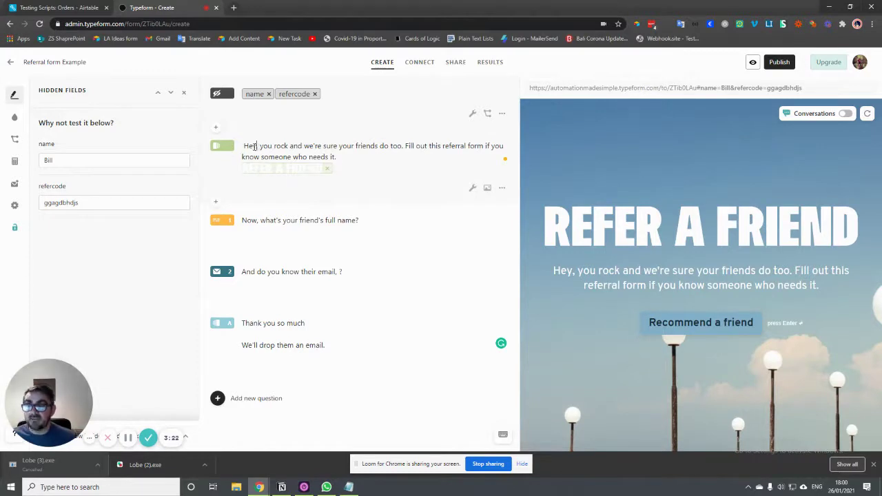
left_click_drag(257, 145, 242, 146)
key("BackSpace")
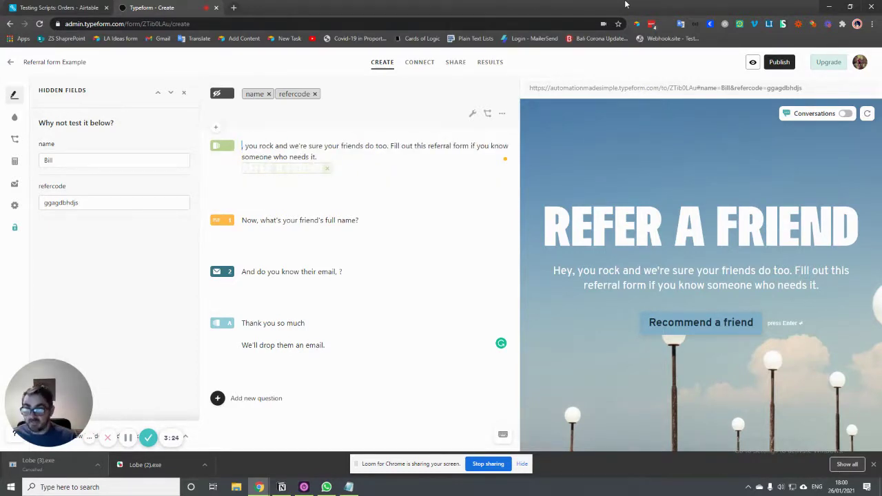
type("@")
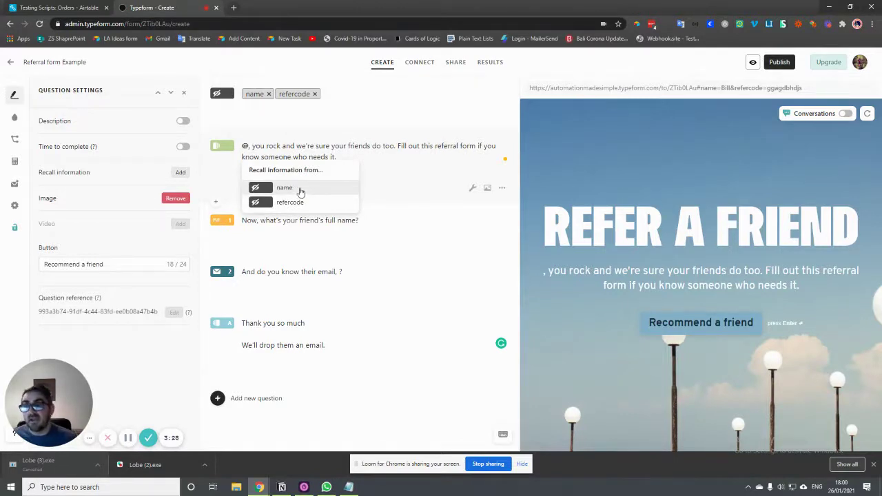
left_click(285, 188)
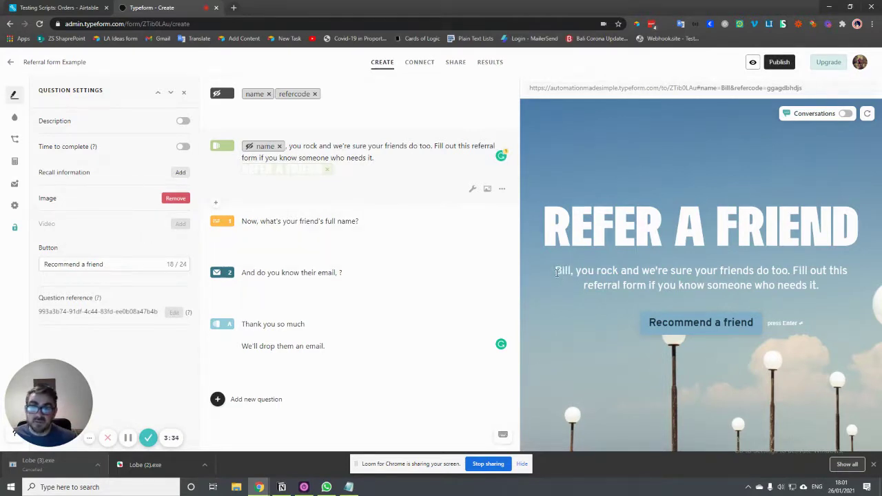
left_click_drag(557, 272, 575, 271)
left_click(592, 270)
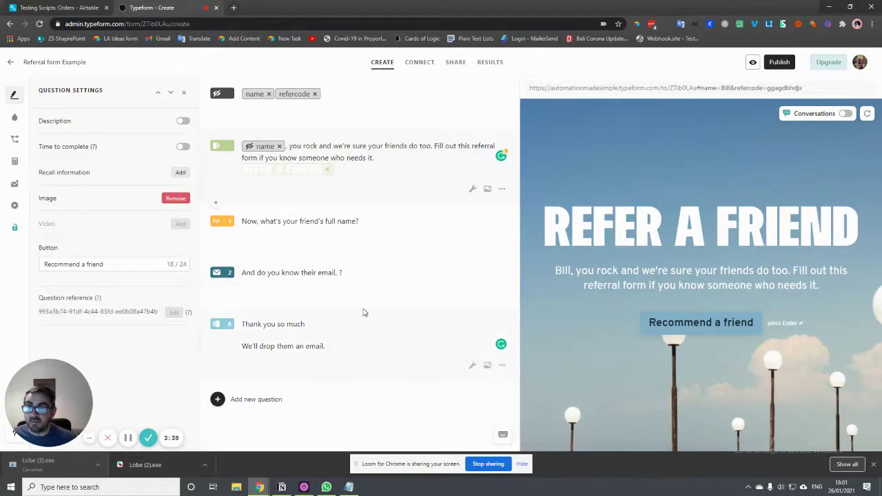
- Recall the name hidden field after 'Thank you so much,' on the thank-you screen
left_click(314, 323)
type(", ")
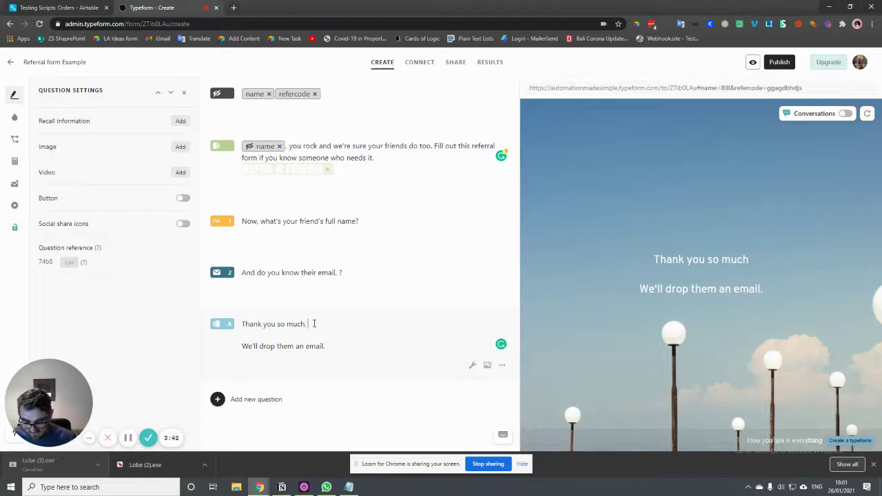
type("@n")
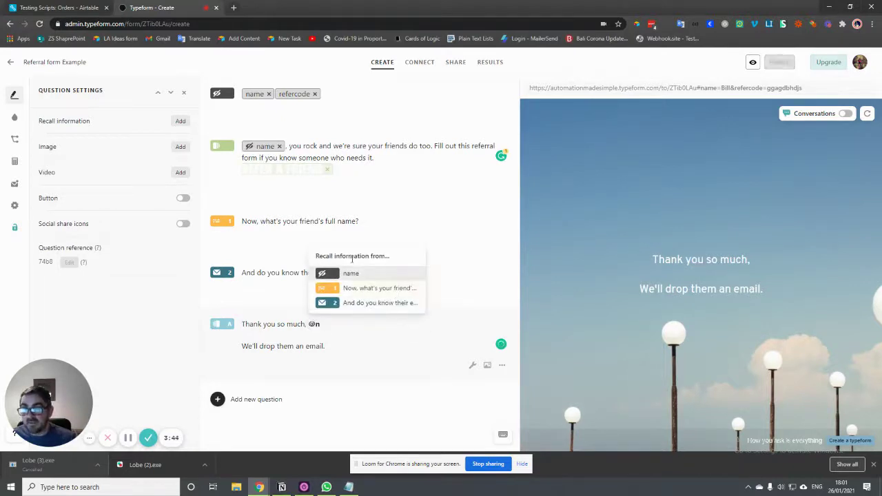
left_click(358, 274)
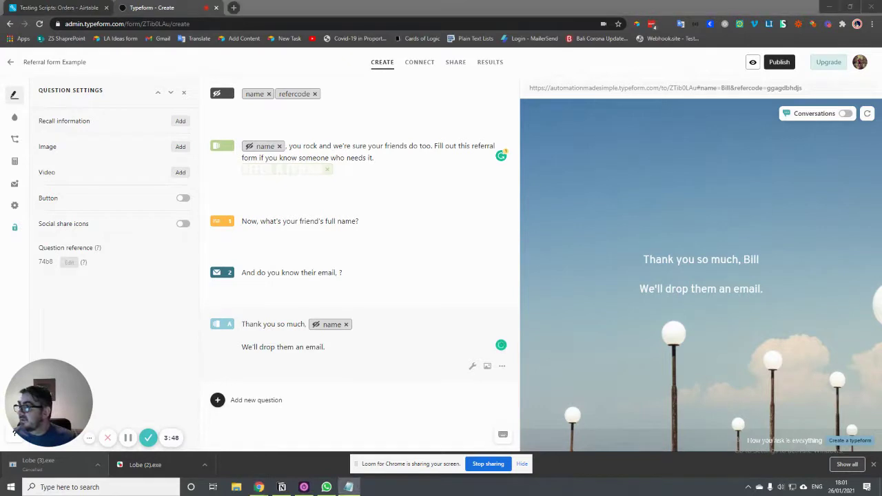
- Replace the sentence 'We'll drop them an email.' with the pasted code-for-friends sentence
left_click(335, 349)
left_click_drag(331, 349, 242, 348)
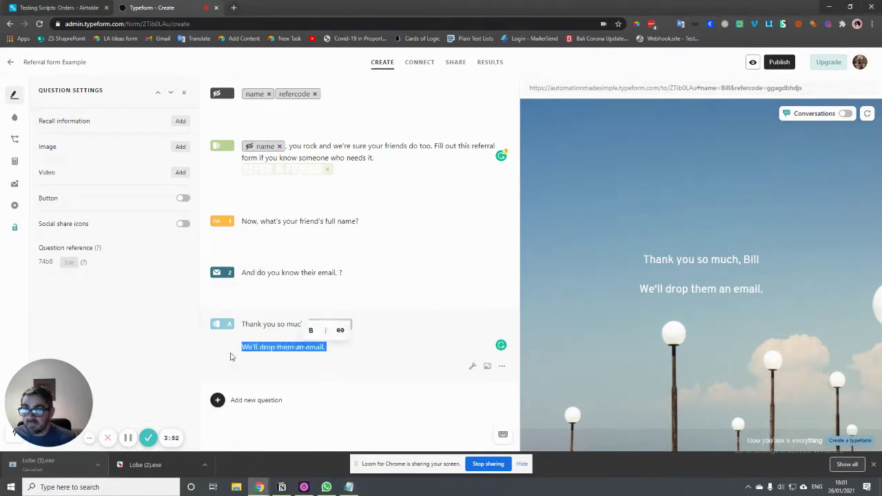
key("BackSpace")
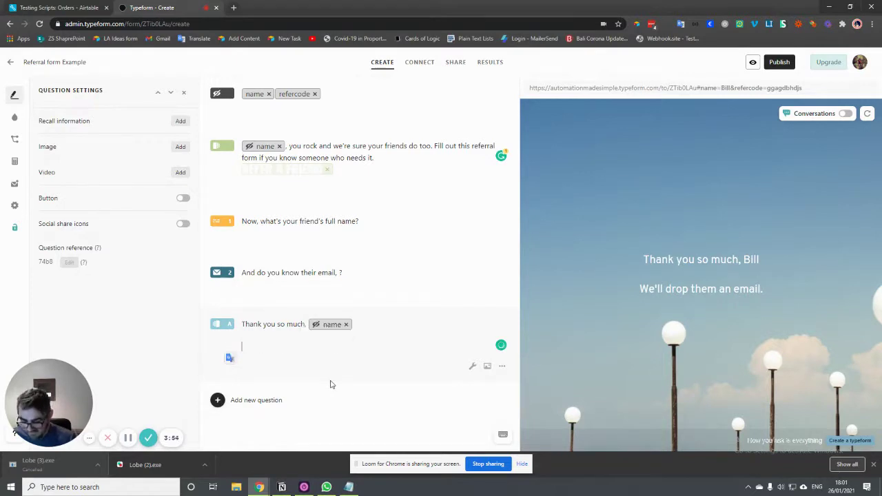
type("We'll drop them an email. Here's a code you can pass to friends")
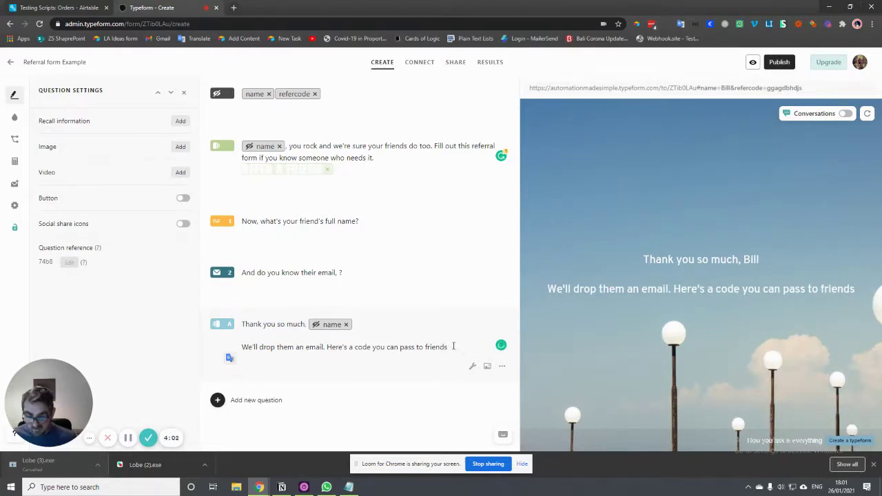
- Recall the refercode hidden field in quotes and format it in bold
type("@")
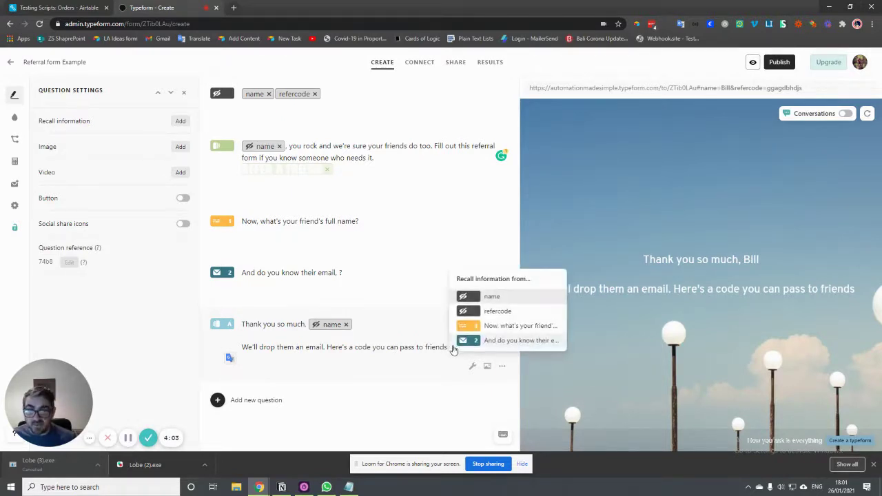
left_click(498, 312)
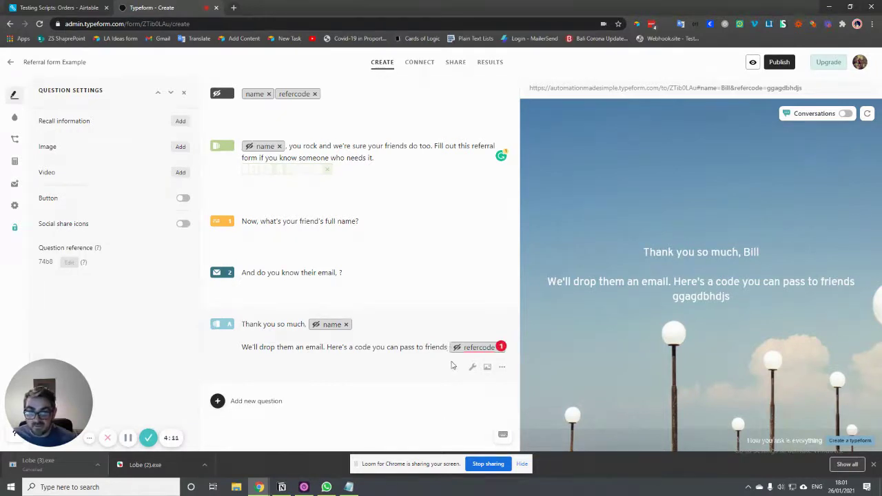
type("\"")
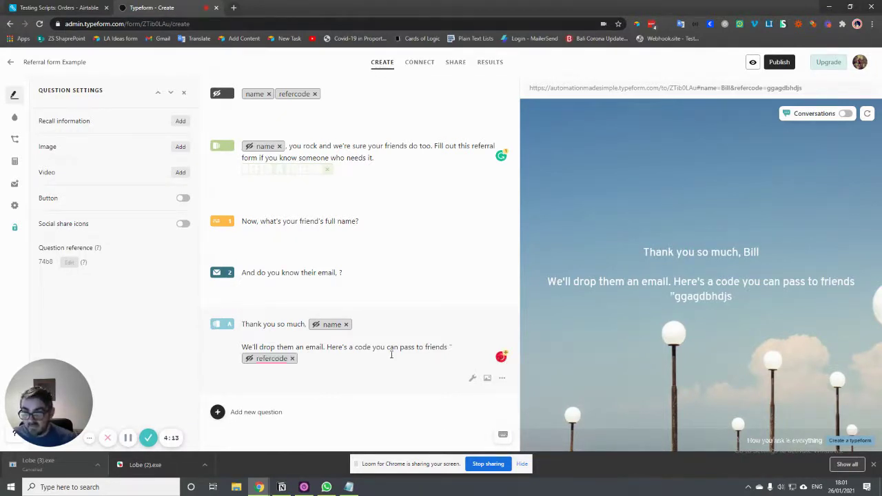
left_click(323, 359)
type("\"")
left_click_drag(301, 359, 238, 360)
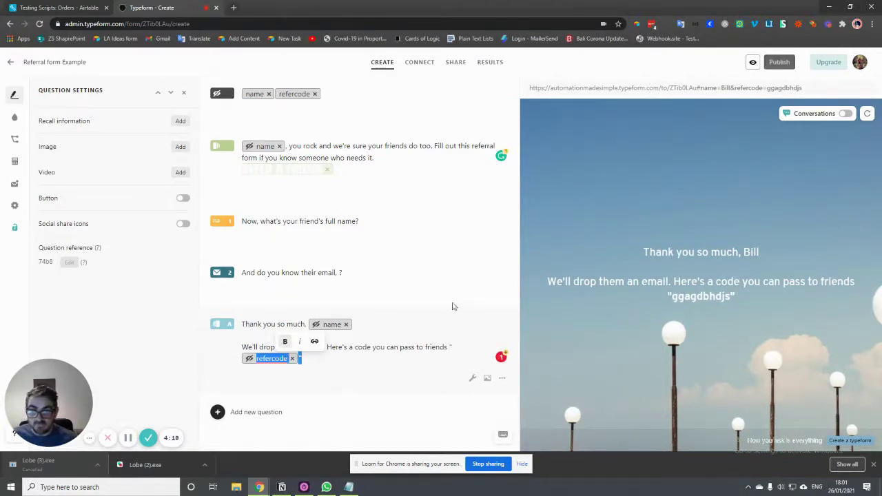
left_click(355, 414)
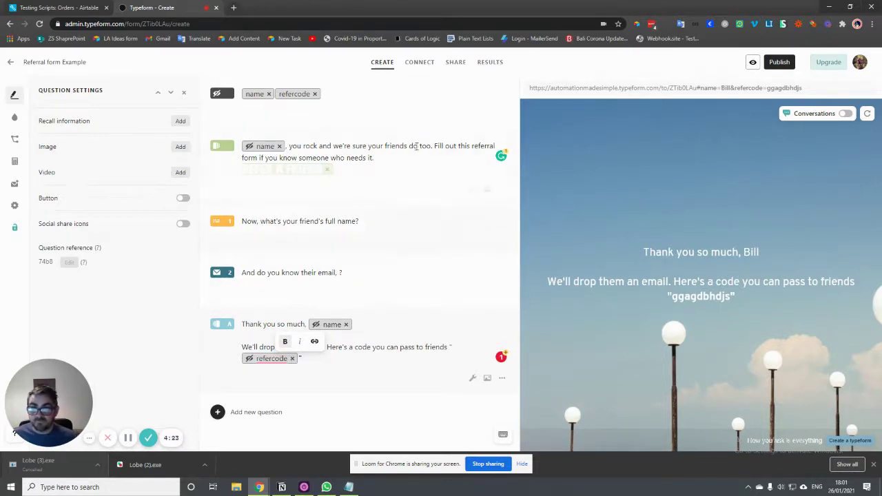
- Publish the form changes and select the plain form link in the preview address bar
left_click(391, 159)
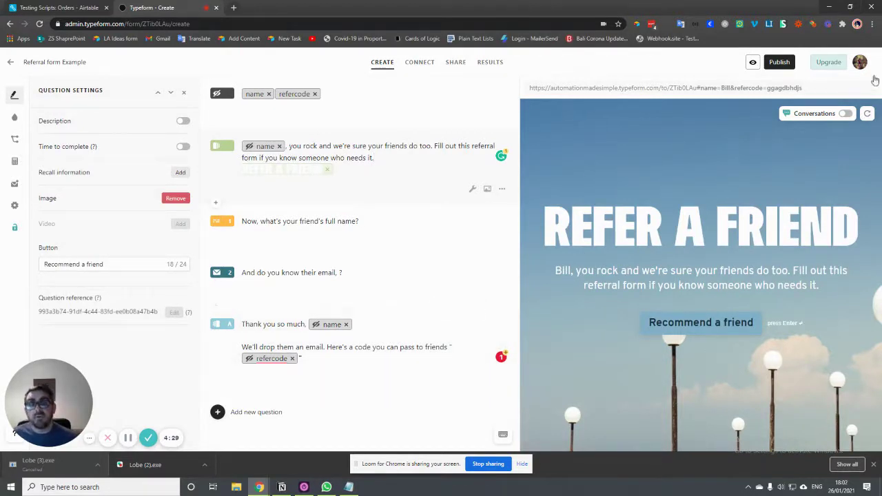
left_click(779, 62)
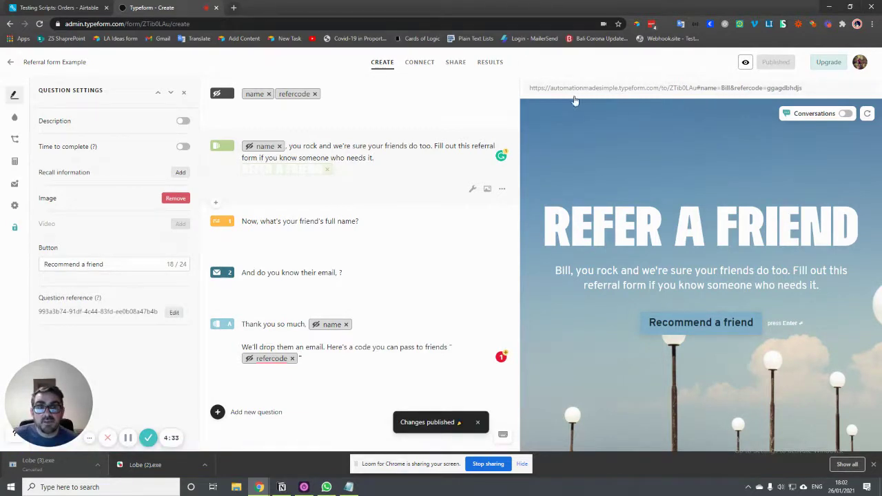
left_click_drag(529, 88, 698, 86)
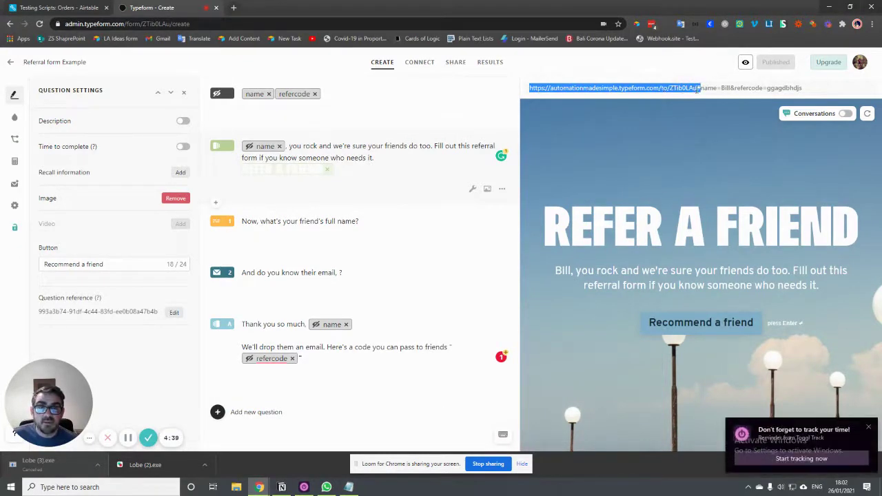
left_click_drag(698, 88, 702, 88)
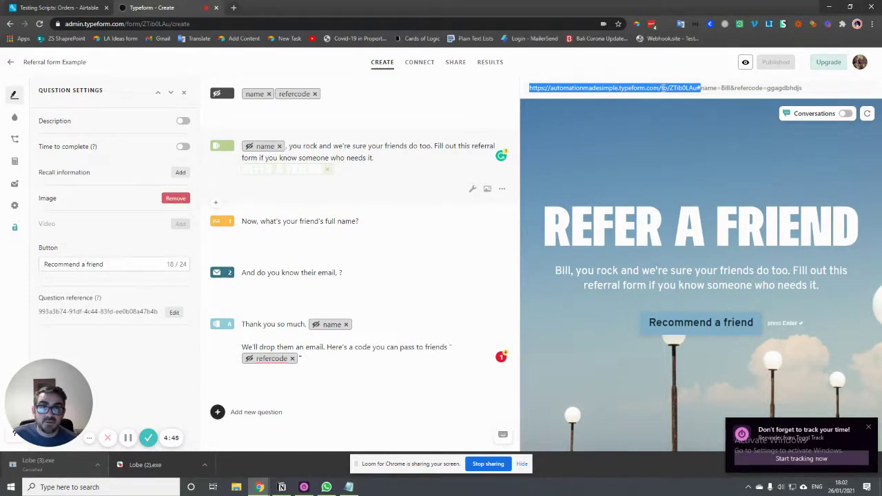
right_click(663, 88)
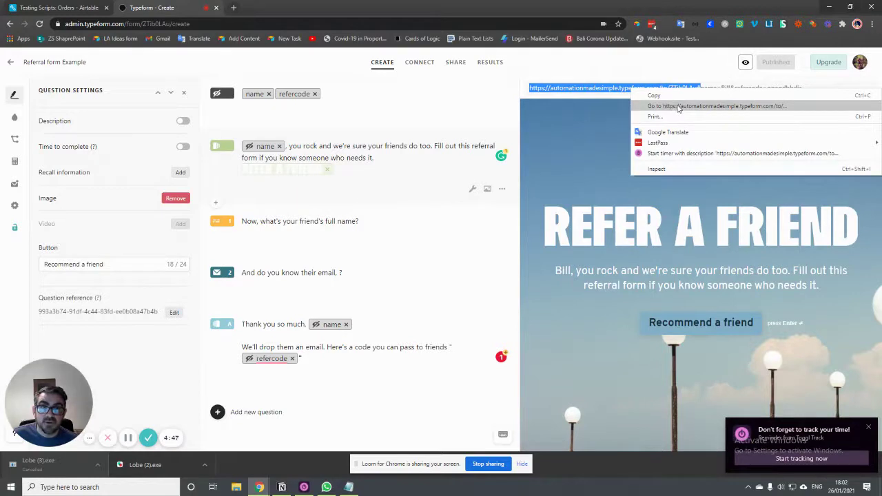
- Open the plain form link, then the personalised link with the sample name, closing each tab
left_click(679, 107)
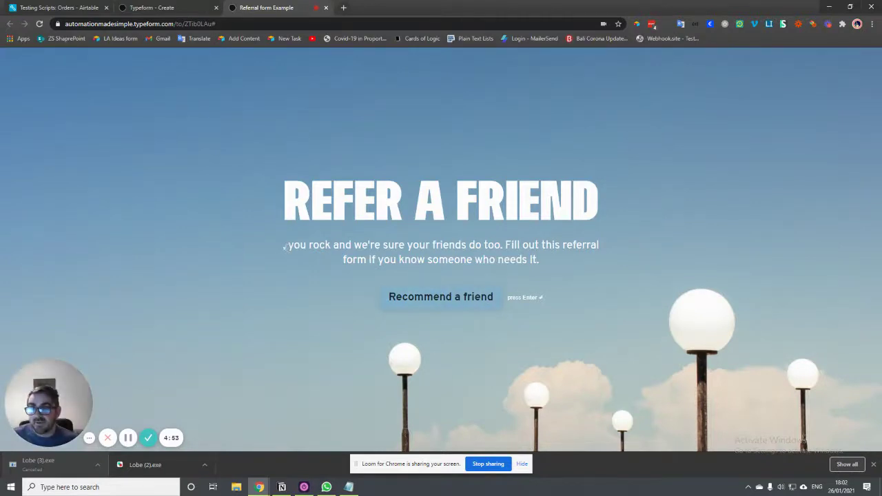
left_click(326, 7)
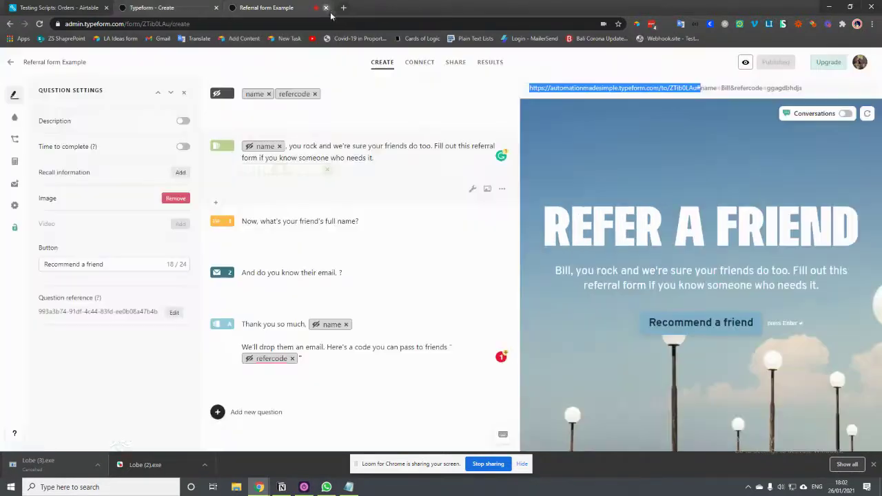
left_click(698, 86)
right_click(699, 85)
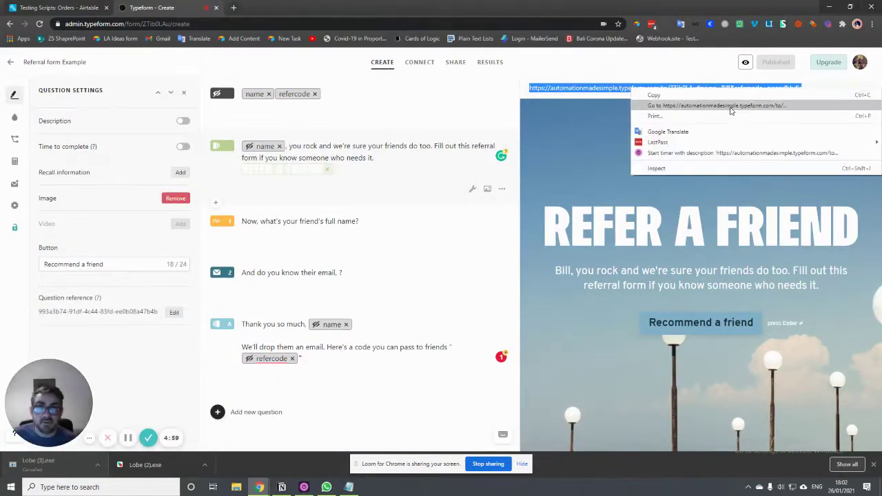
left_click(731, 107)
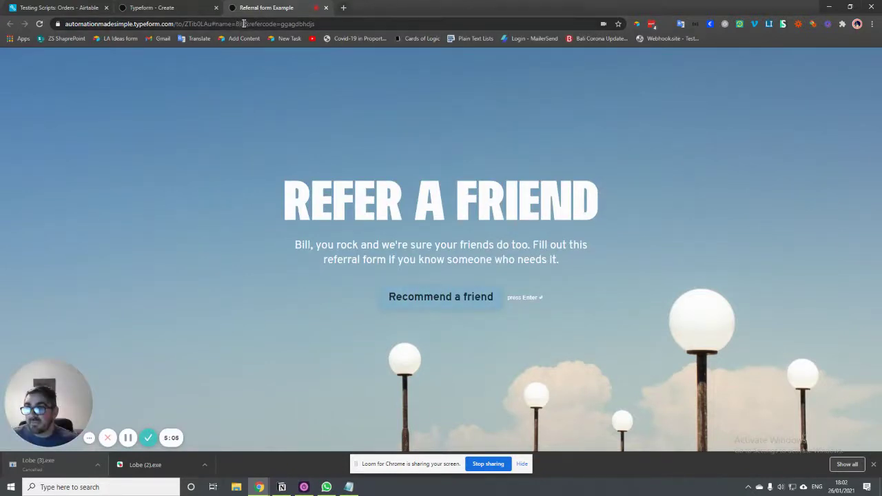
left_click(326, 8)
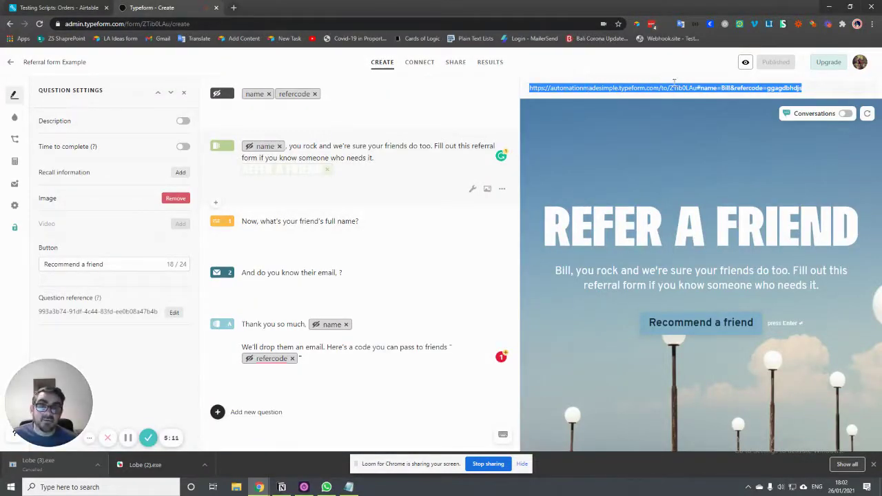
left_click(711, 88)
left_click_drag(700, 87, 529, 84)
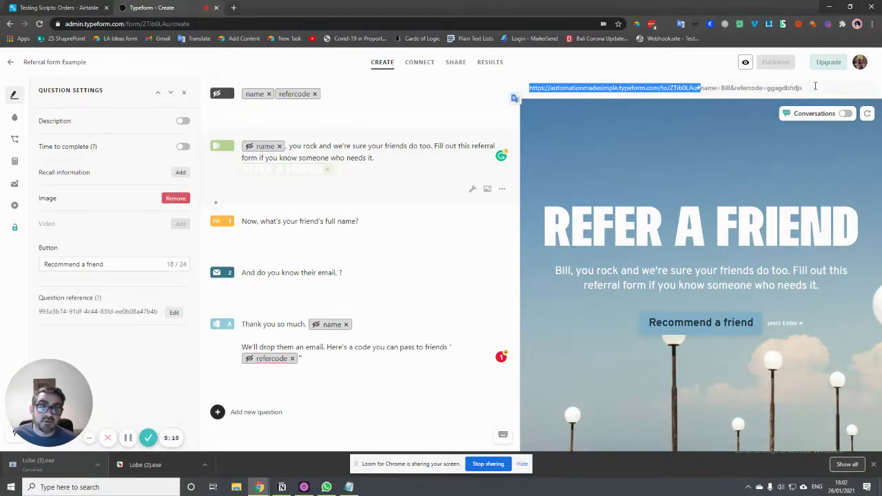
double_click(723, 88)
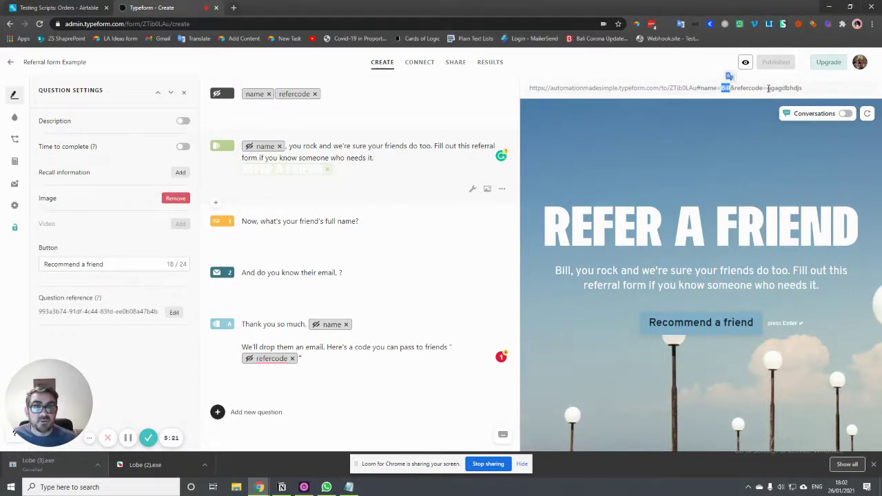
left_click_drag(768, 88, 801, 91)
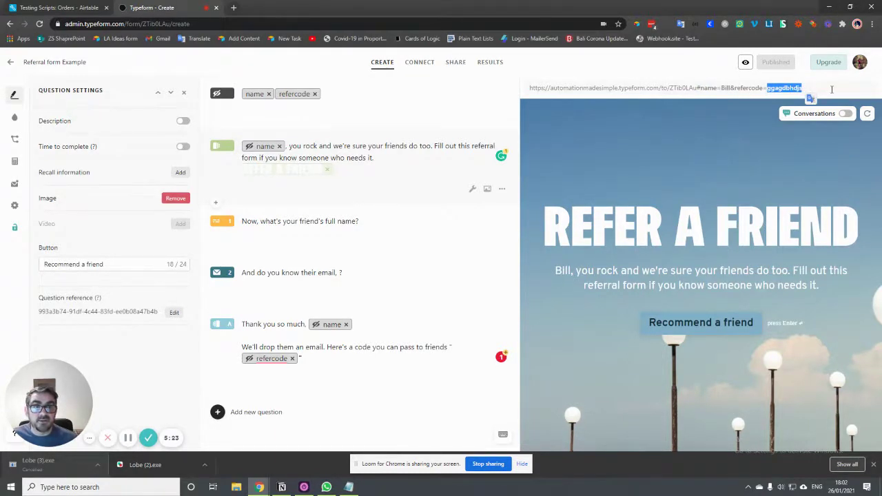
left_click(785, 90)
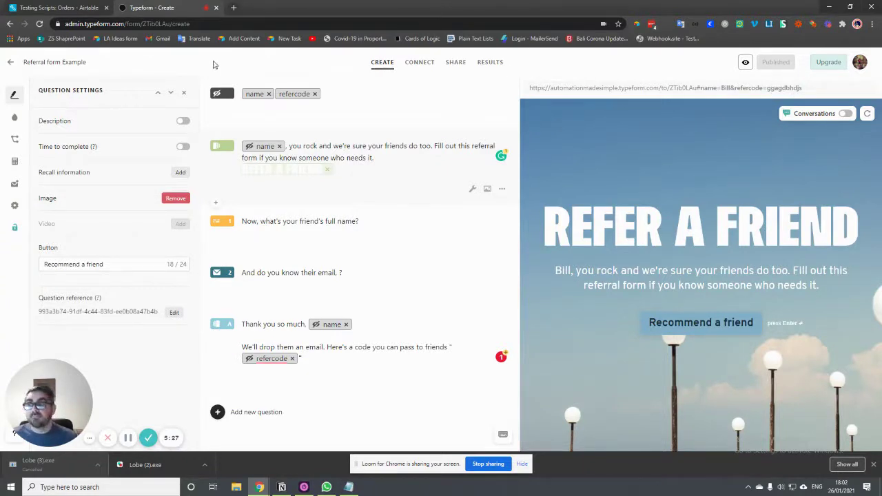
- View the Order URL field's CONCATENATE formula in the Airtable Orders table, then cancel
left_click(60, 7)
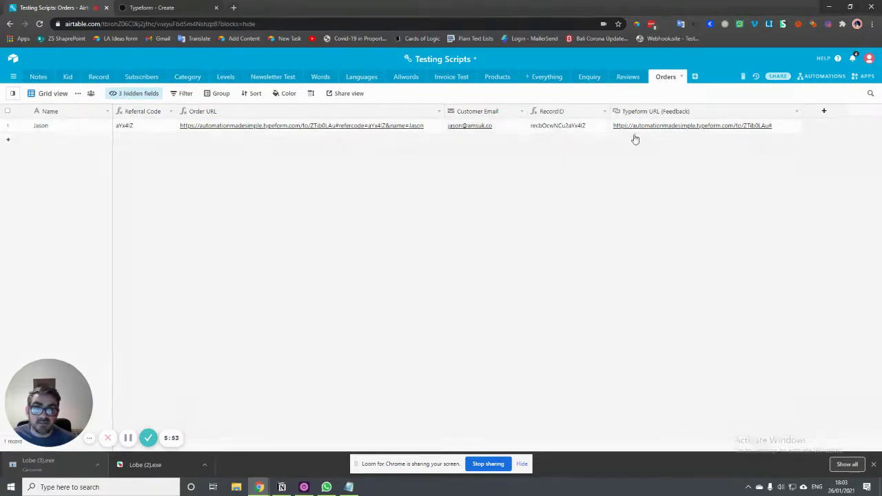
left_click(764, 134)
left_click(769, 181)
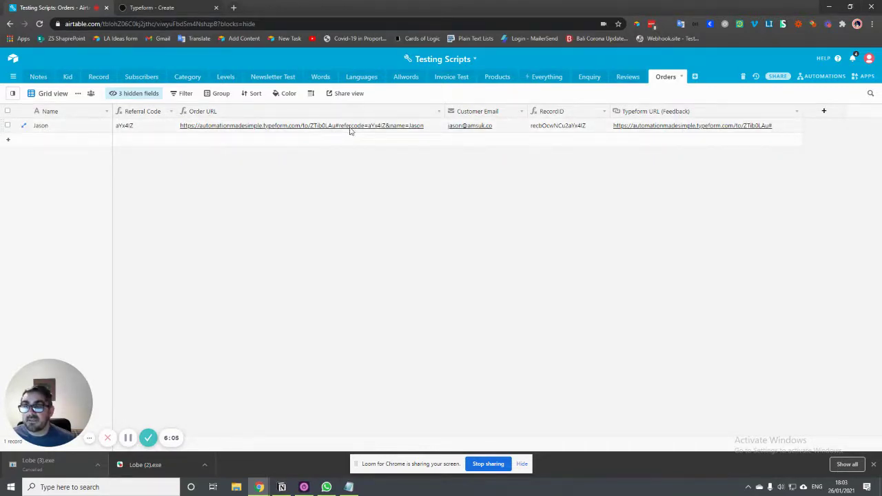
double_click(309, 113)
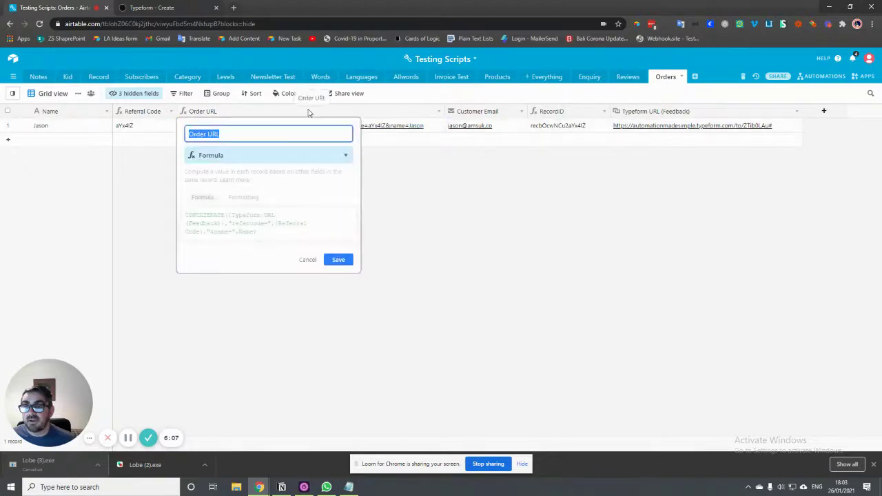
left_click(307, 260)
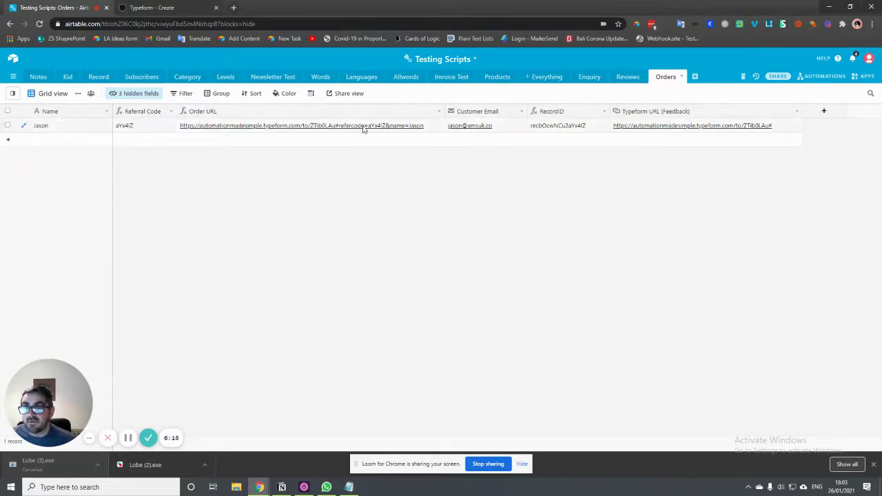
- Add an Orders record with a sample name and select its generated Order URL
left_click(66, 143)
type("Jane")
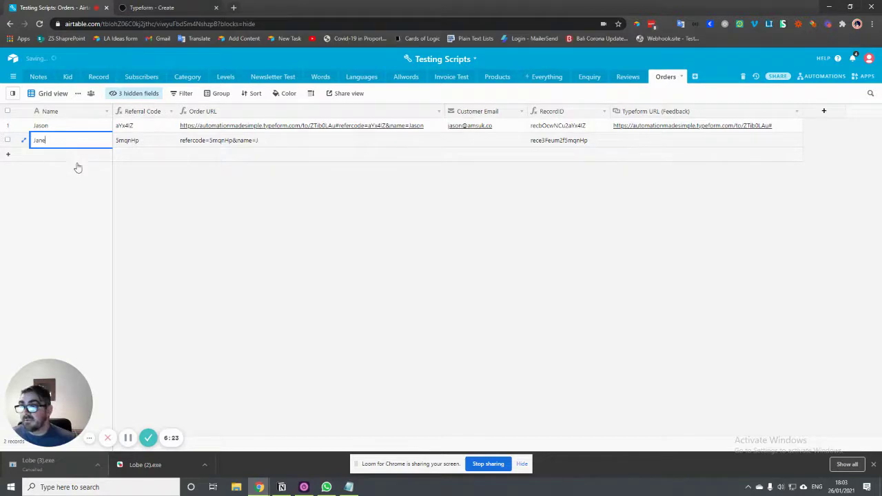
key("Tab")
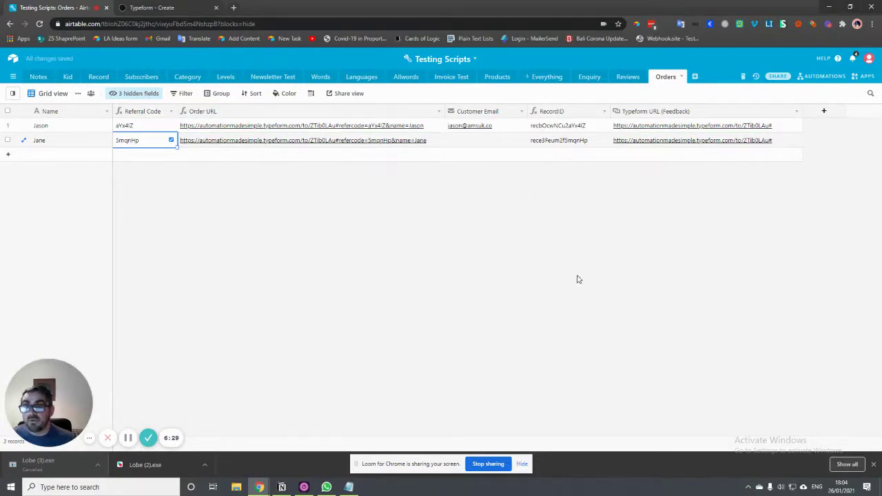
left_click(594, 220)
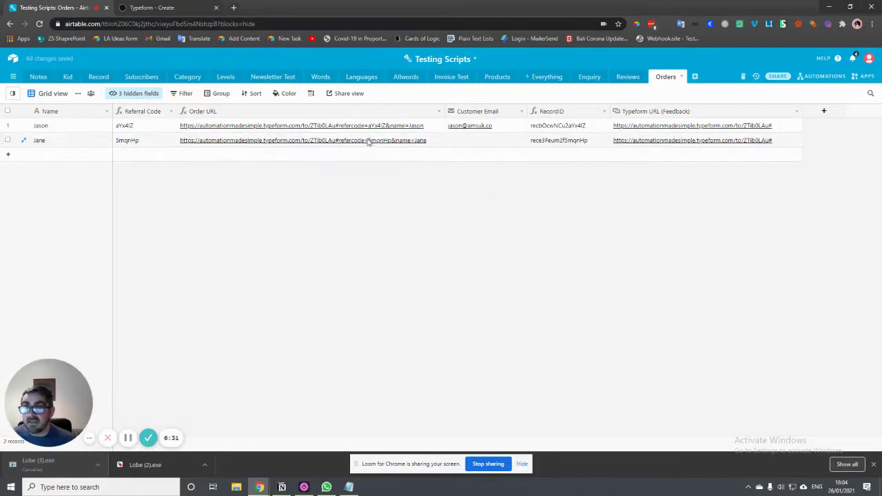
left_click(338, 142)
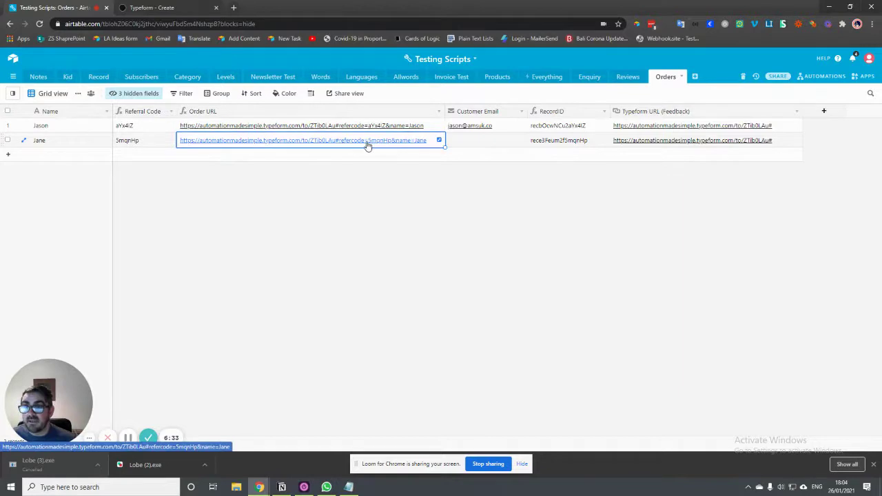
- Submit the new record's form with a friend's name and saved email, then highlight the shown referral code
left_click(368, 141)
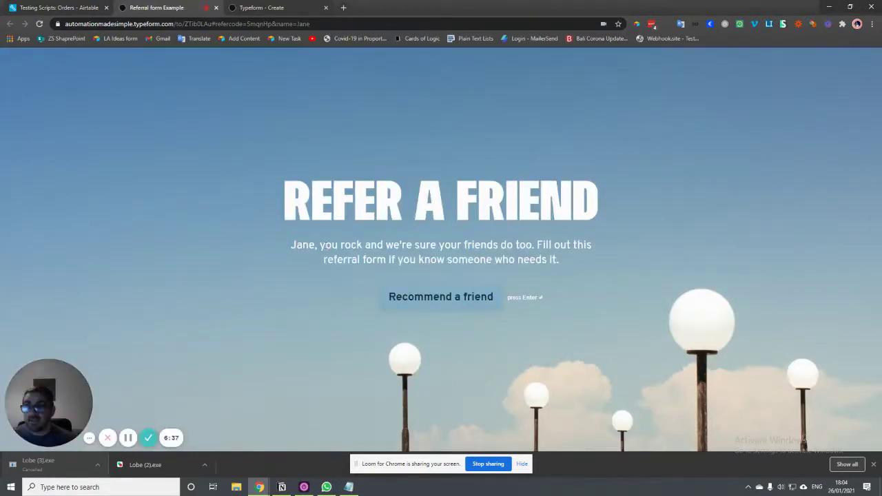
left_click(445, 301)
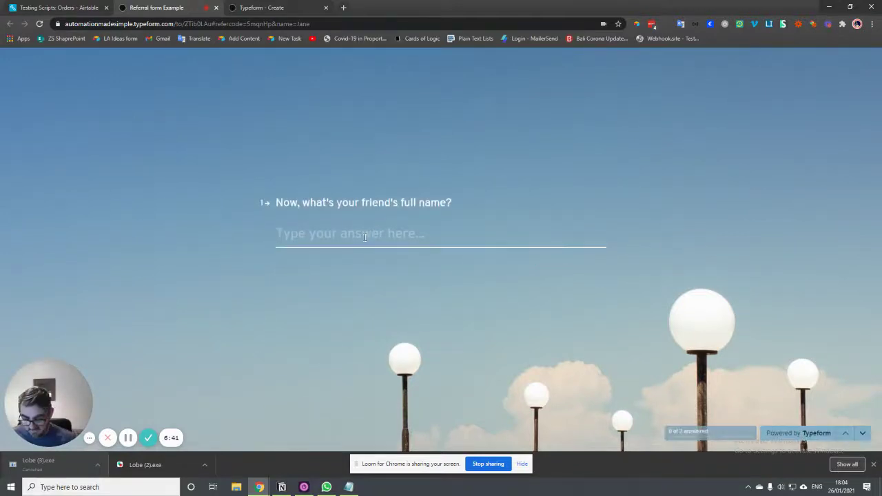
type("Sarah")
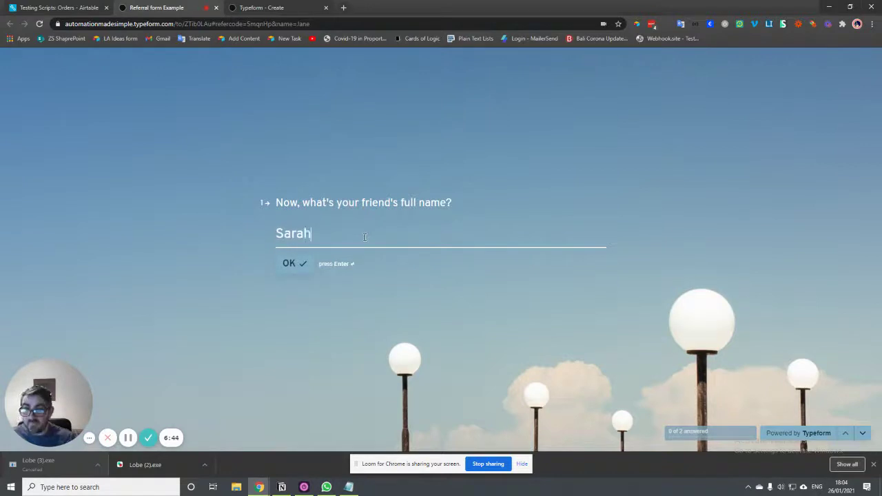
key("Return")
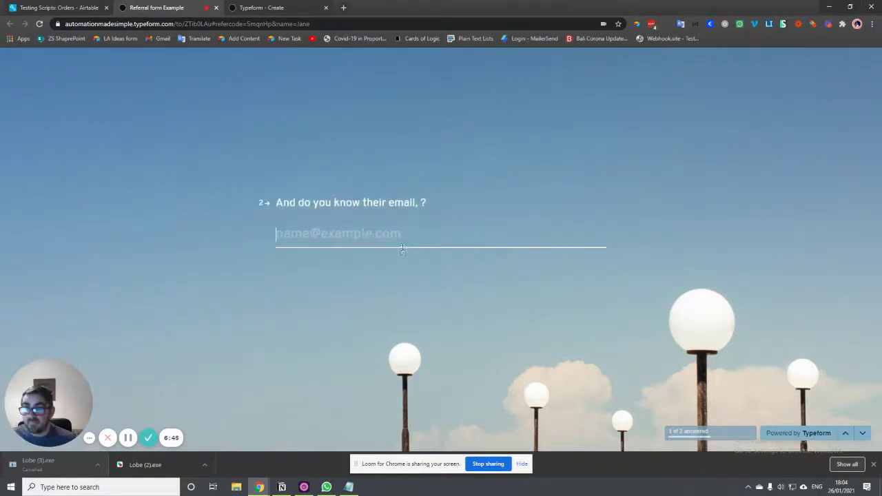
left_click(331, 236)
left_click(327, 261)
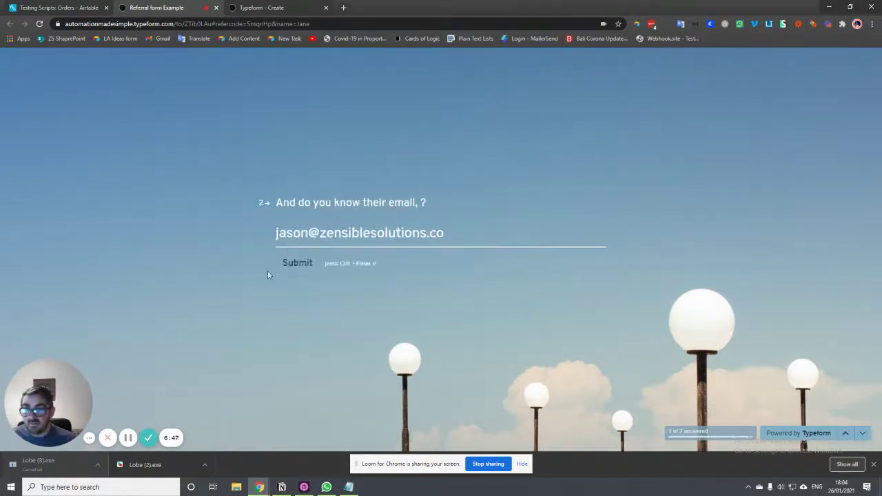
left_click(297, 263)
left_click_drag(469, 271, 391, 273)
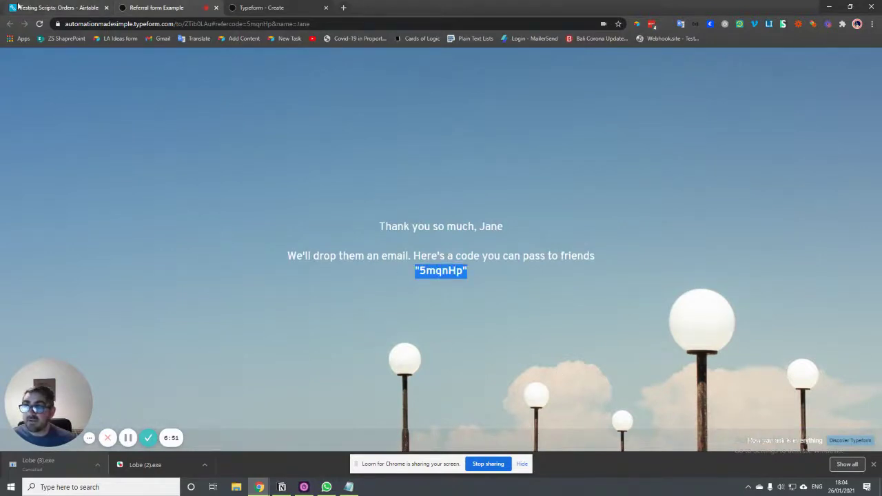
left_click(59, 8)
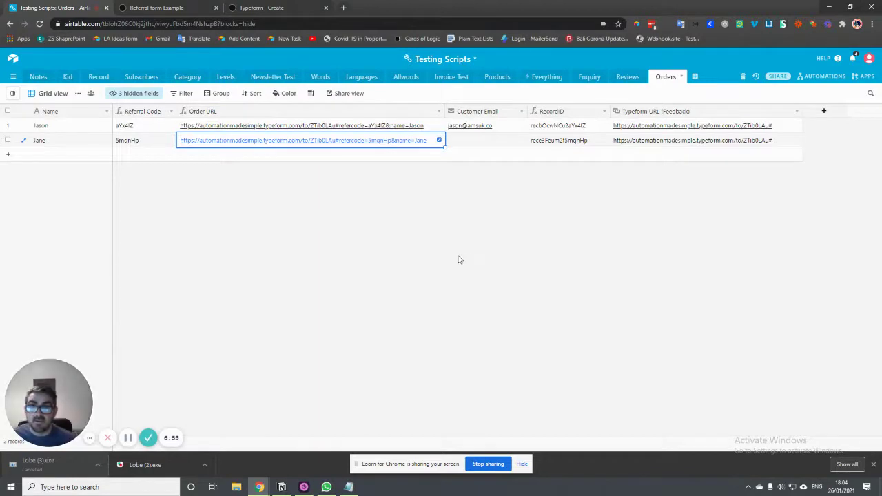
left_click(157, 8)
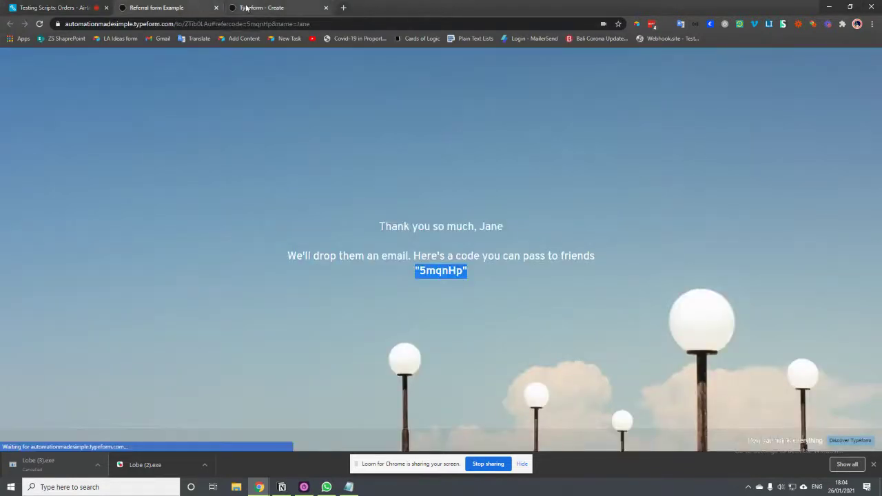
left_click(257, 7)
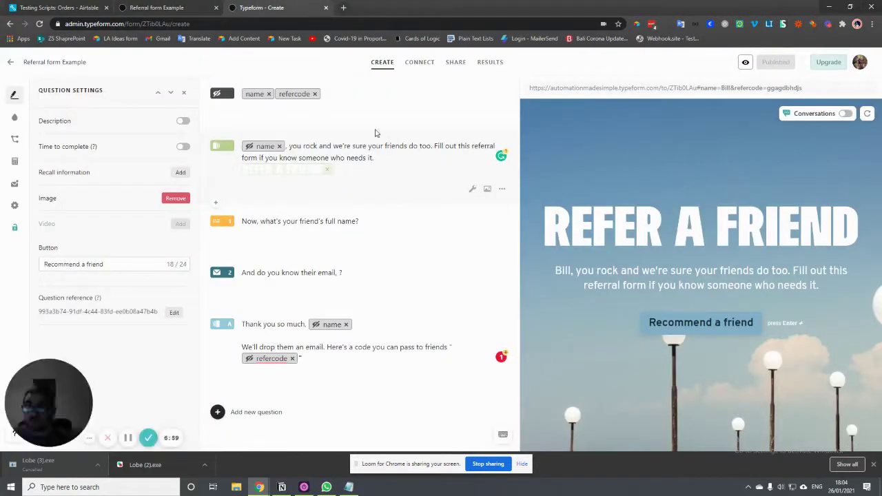